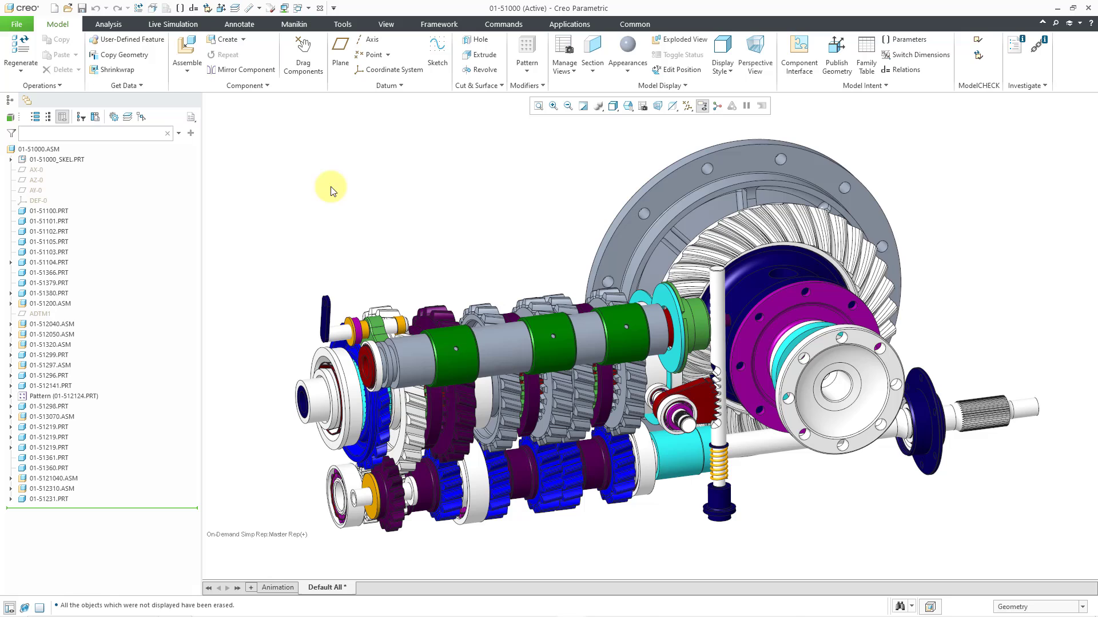
Create solid part PRT0001 in the assembly by copying mcae_part_metric_mbd.prt, and place it with the Default constraint
left_click(227, 40)
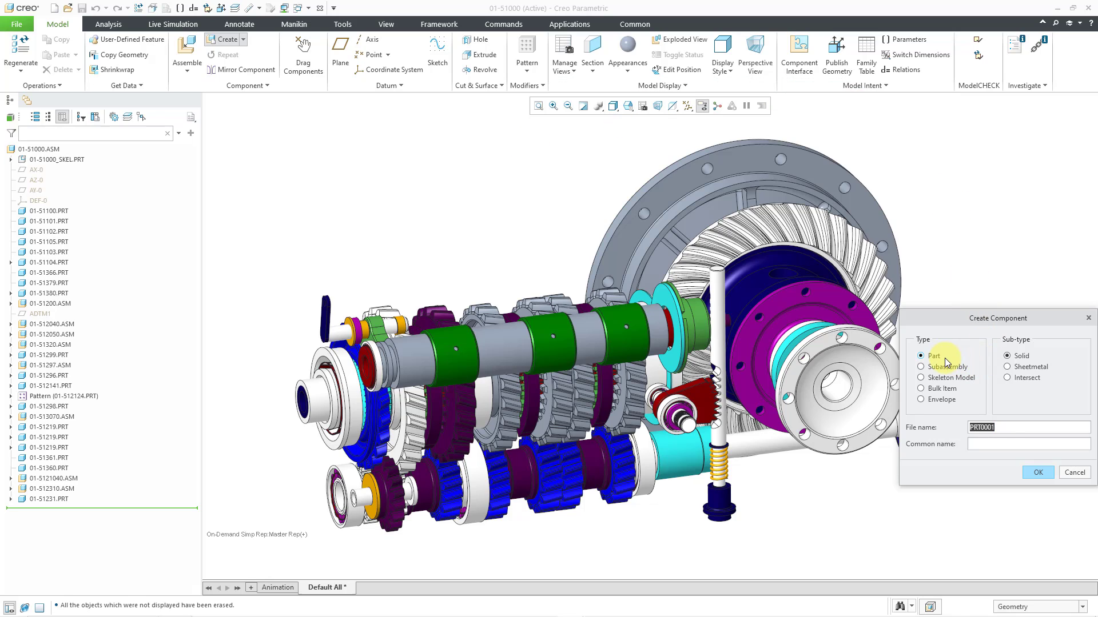
left_click(1037, 473)
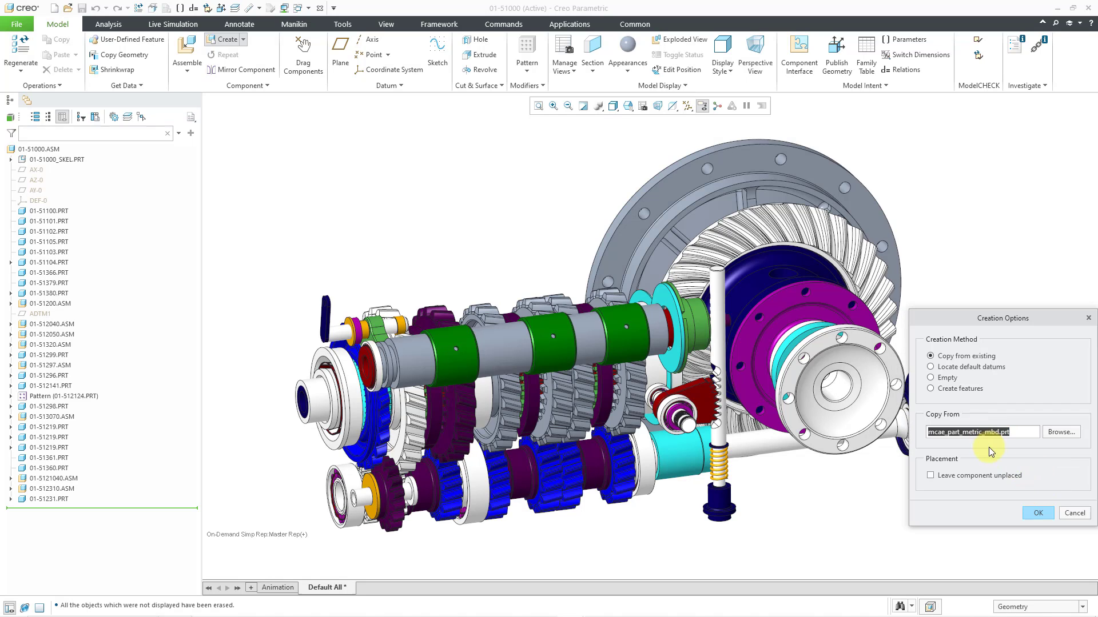
left_click(1038, 512)
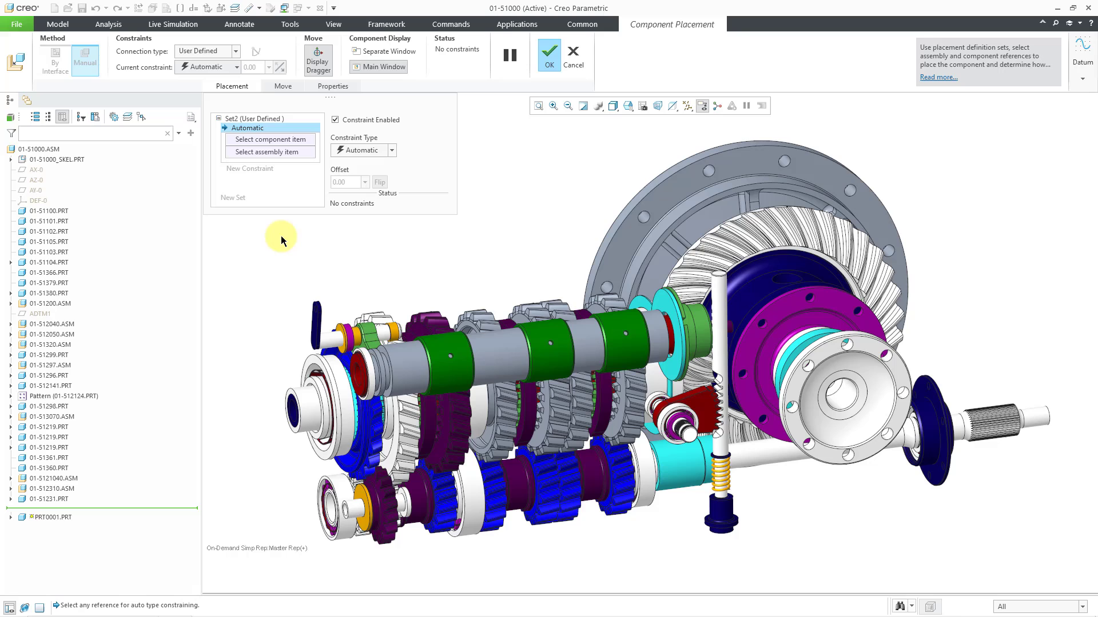
right_click(281, 237)
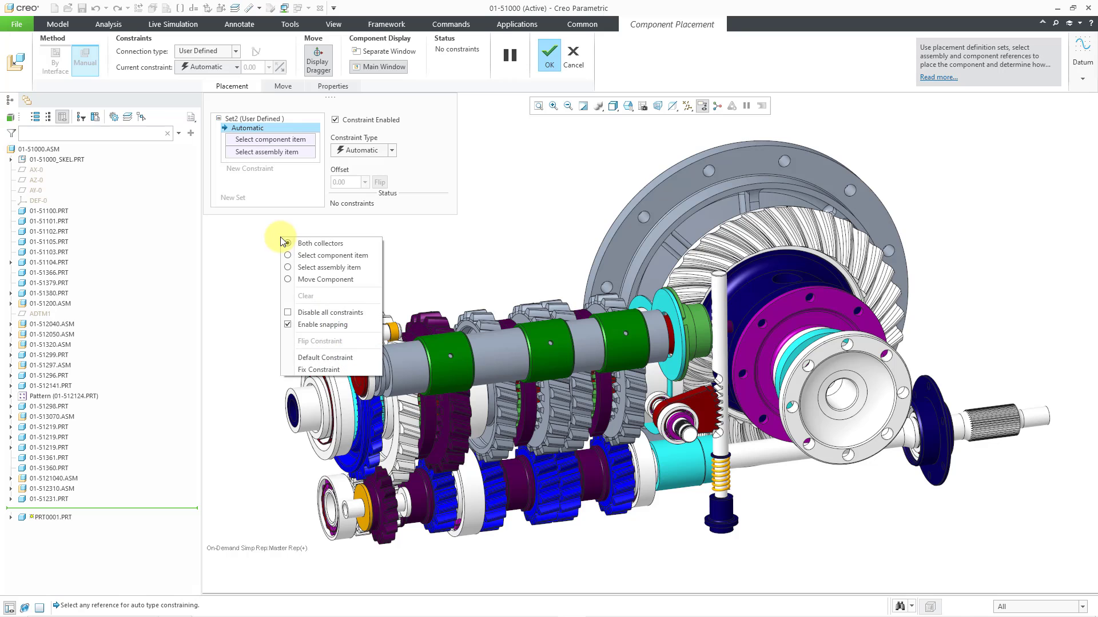
left_click(325, 357)
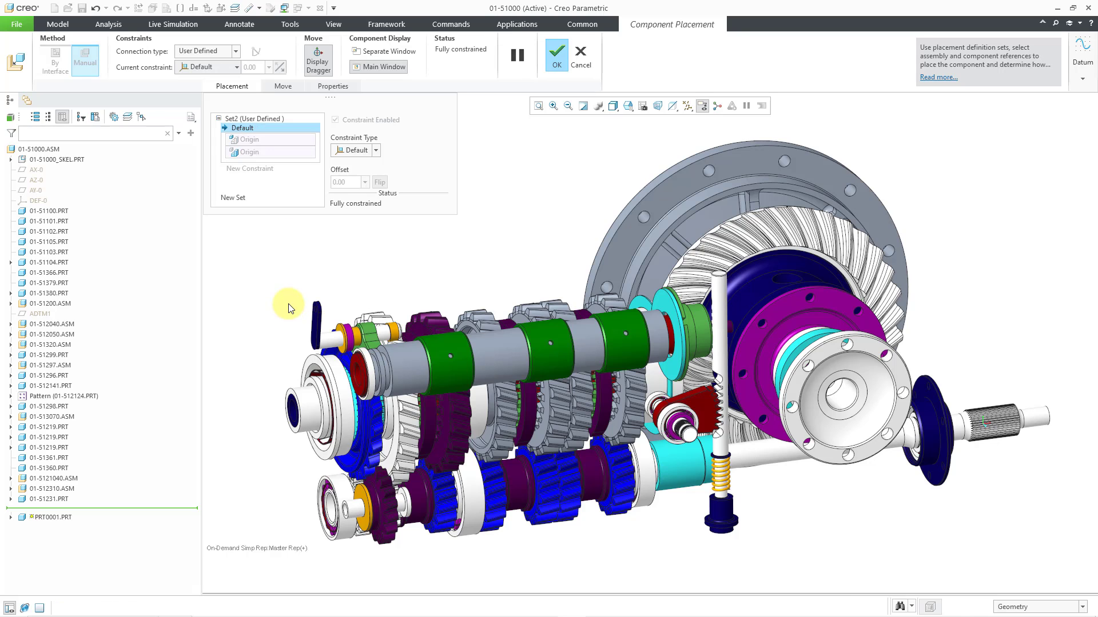
left_click(292, 268)
middle_click(292, 268)
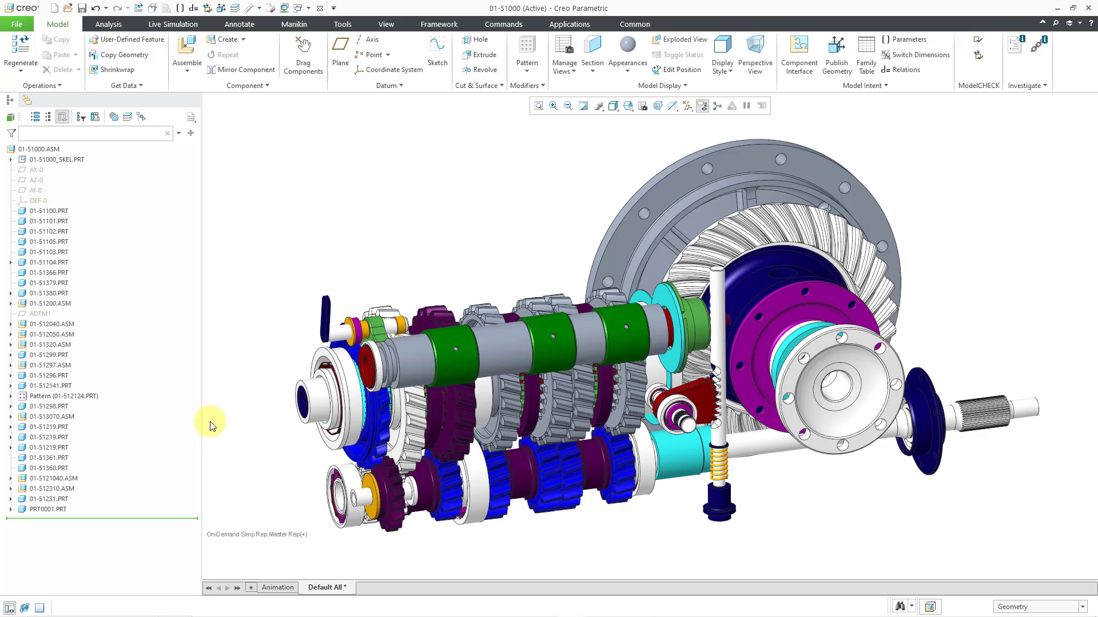
Activate PRT0001 and create an automatically updating shrinkwrap that autocollects all solid surfaces, without excluding internal components
left_click(52, 510)
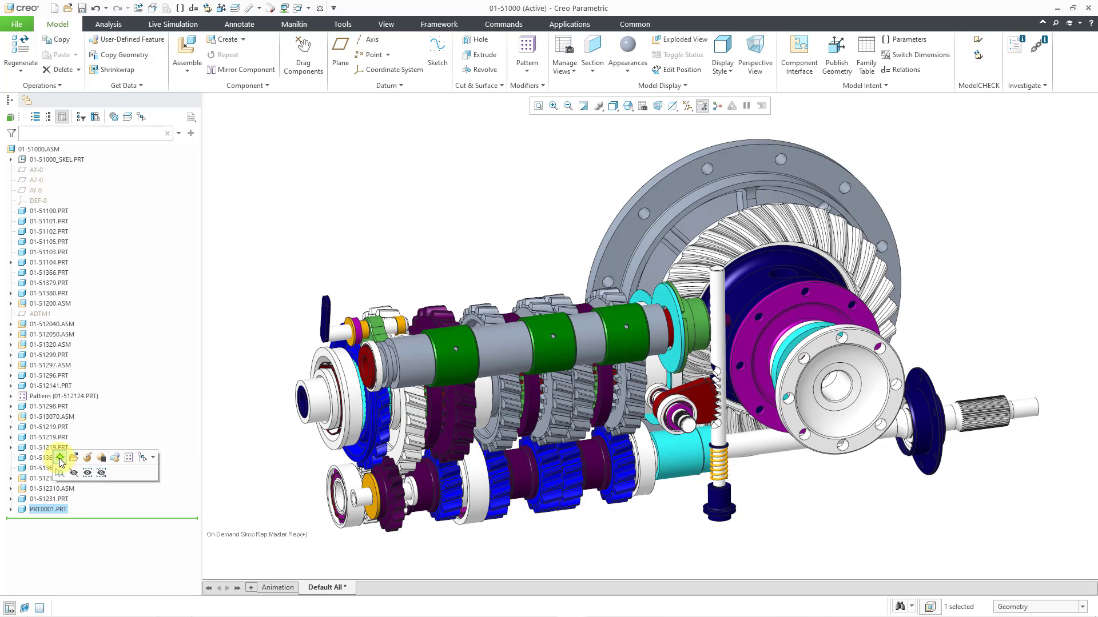
left_click(60, 458)
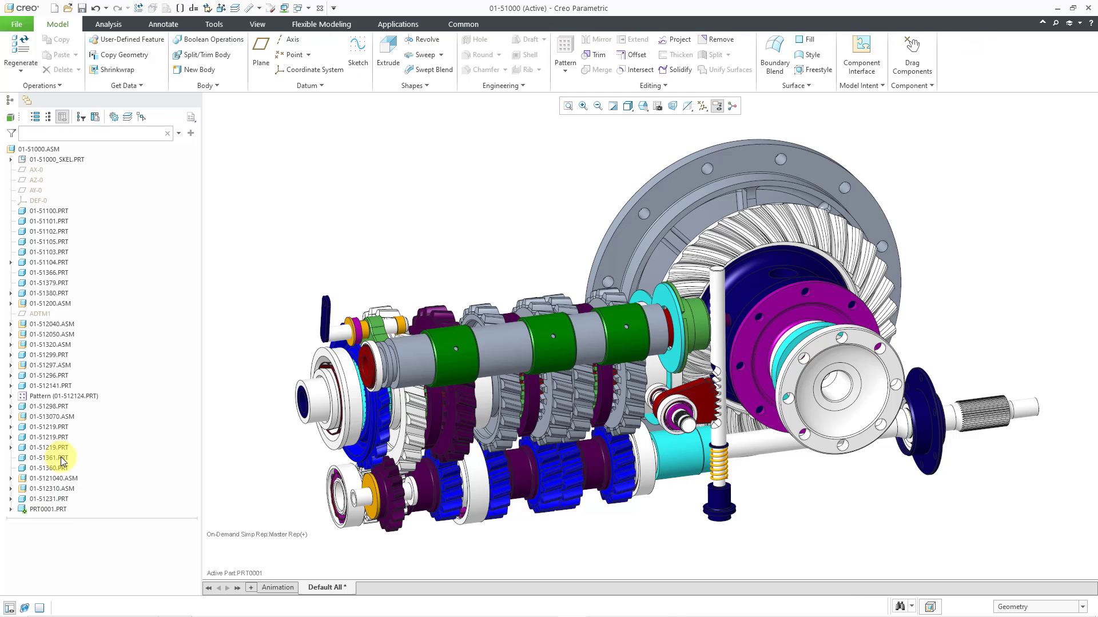
left_click(116, 70)
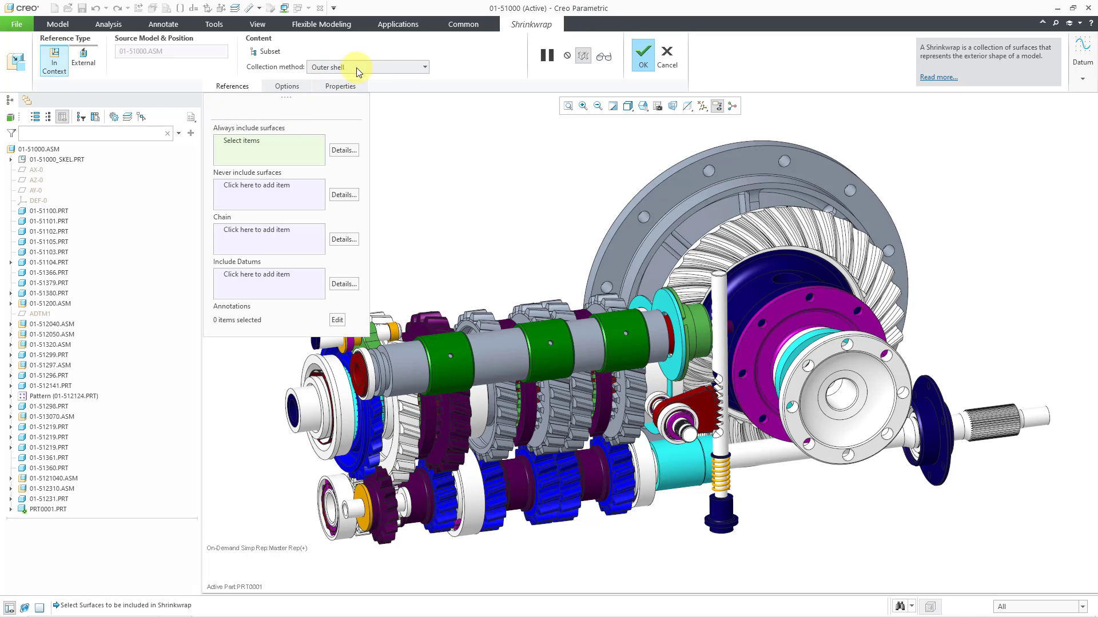
left_click(375, 68)
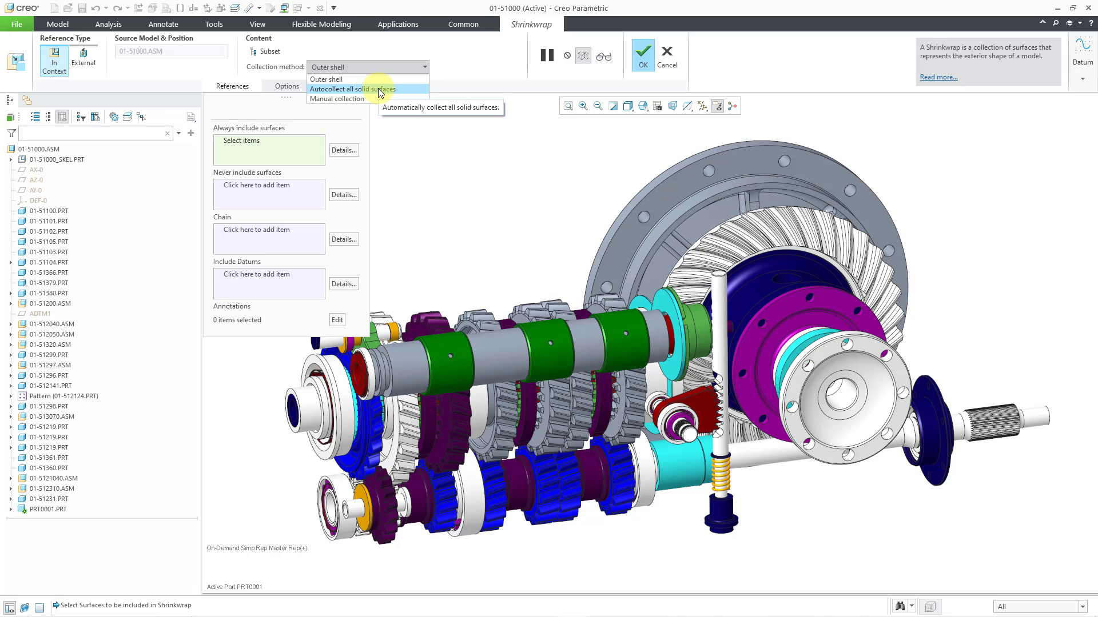
left_click(379, 89)
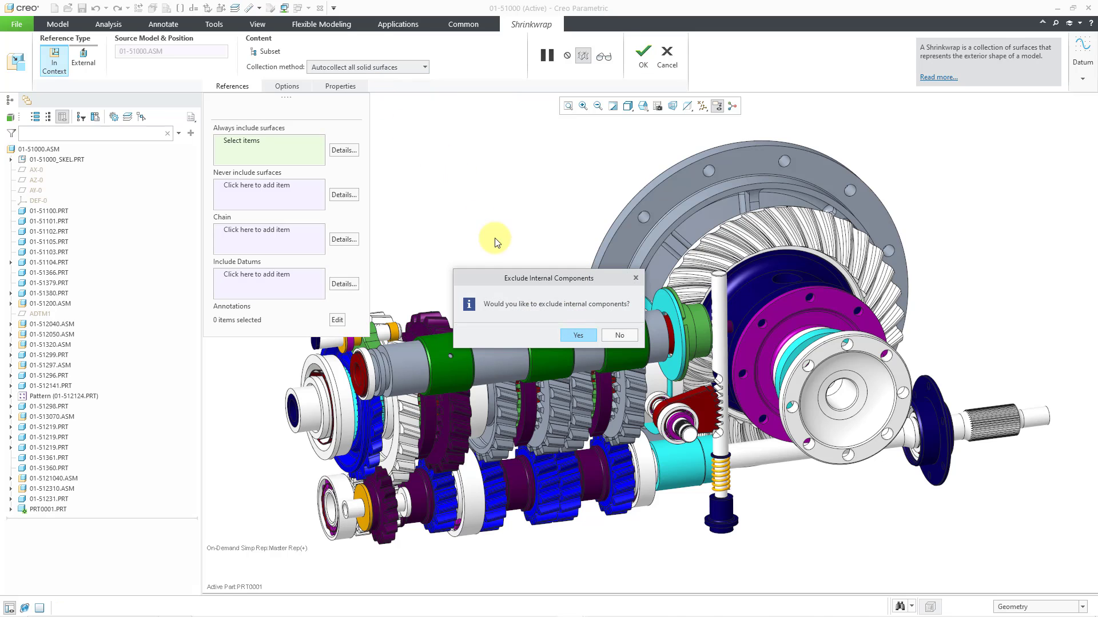
left_click(621, 336)
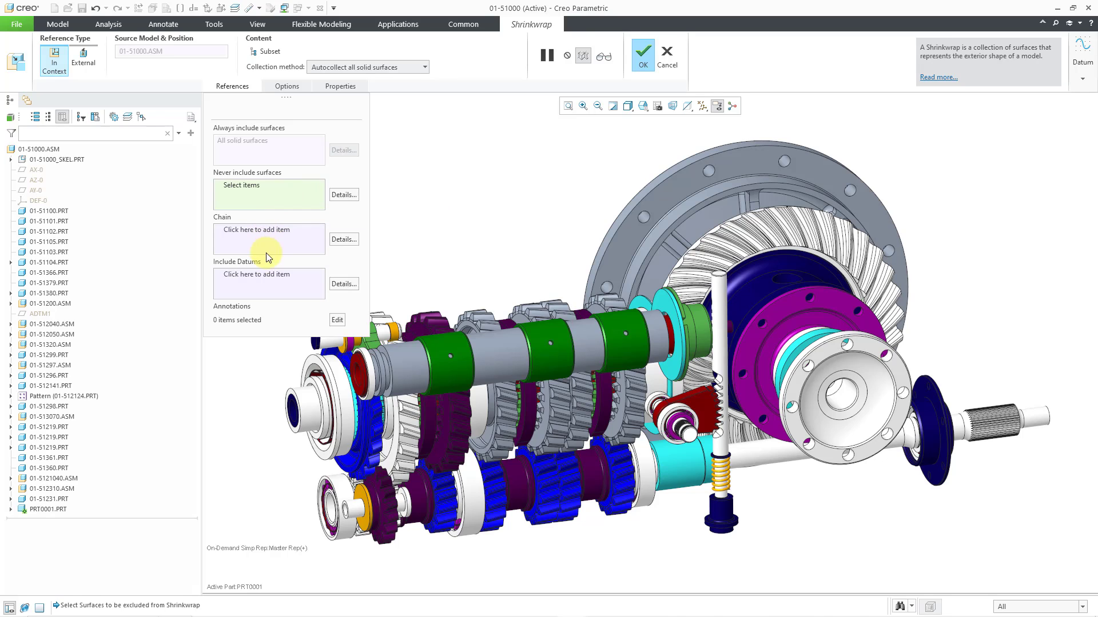
left_click(286, 88)
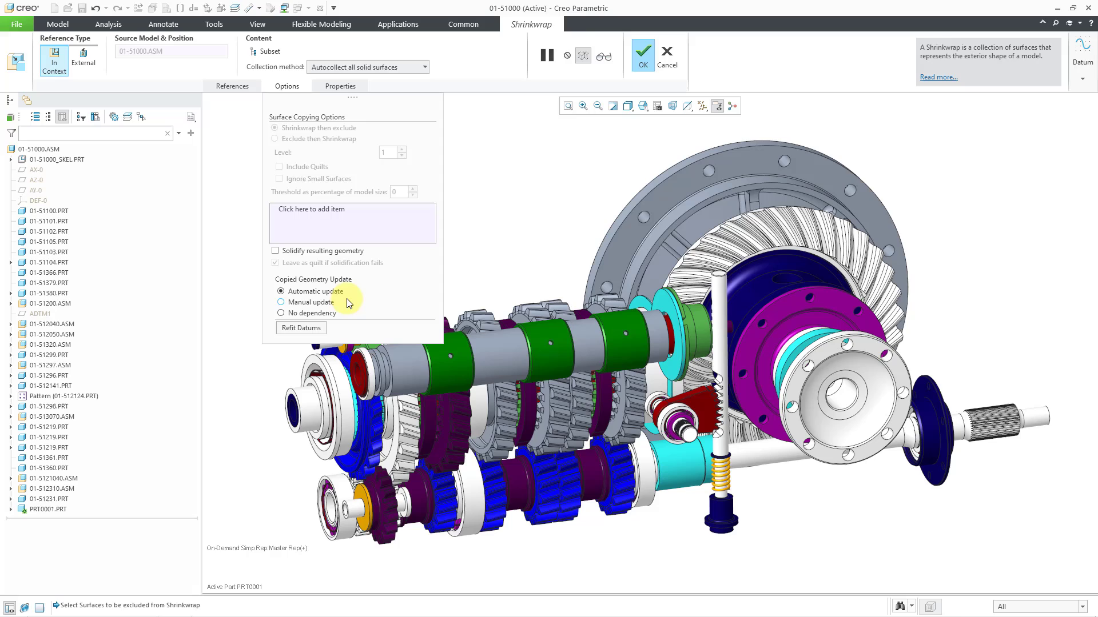
left_click(642, 54)
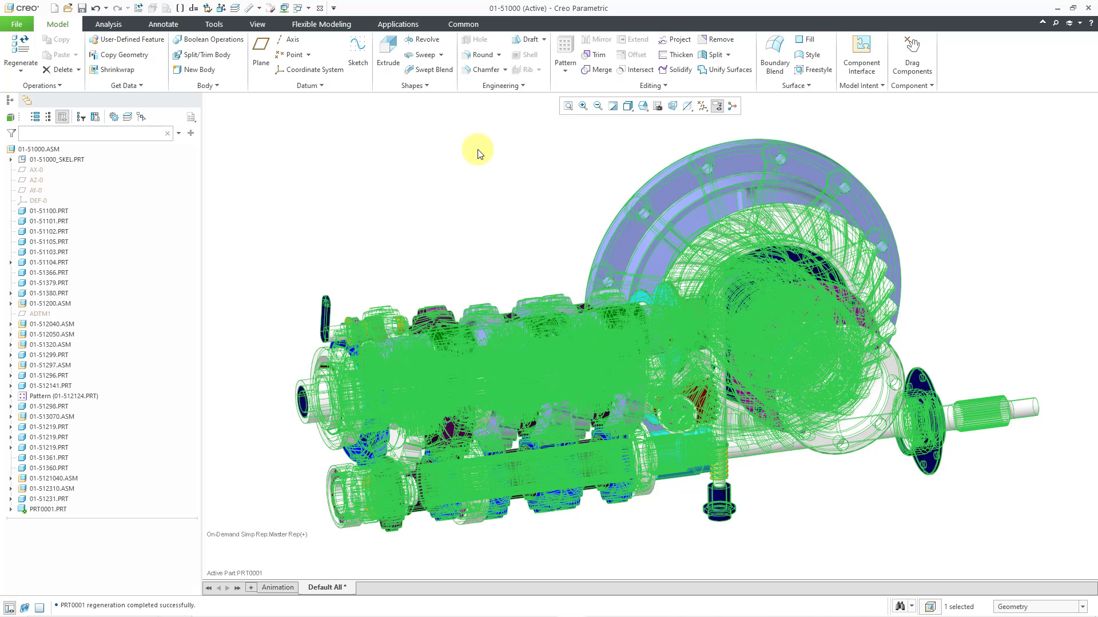
left_click(478, 154)
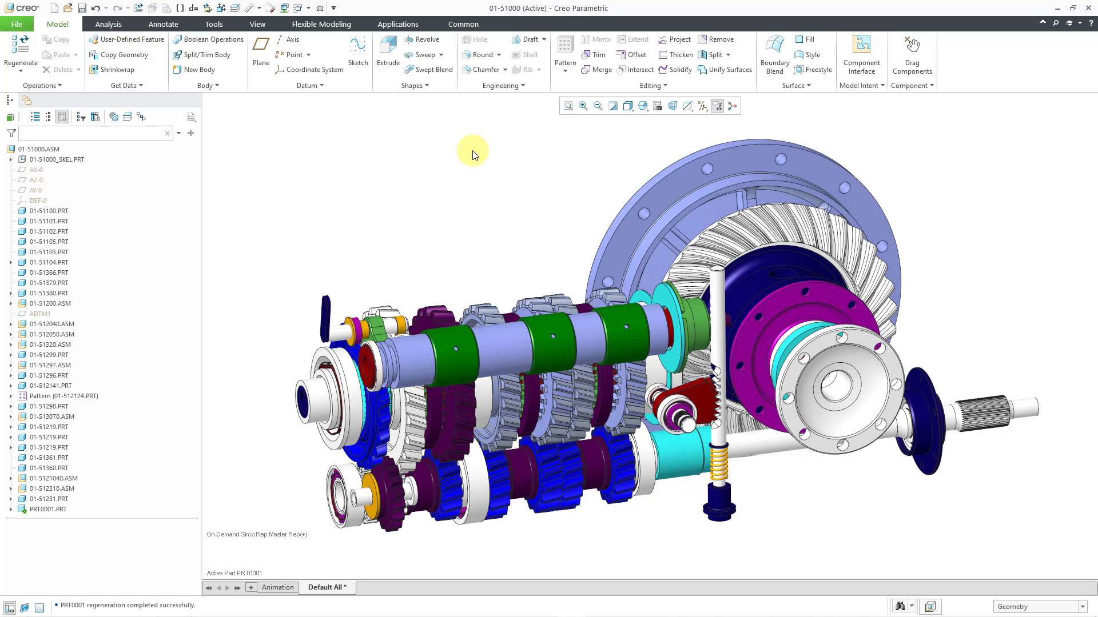
Open PRT0001 on its own and examine the quilts and bodies among its design items
left_click(57, 510)
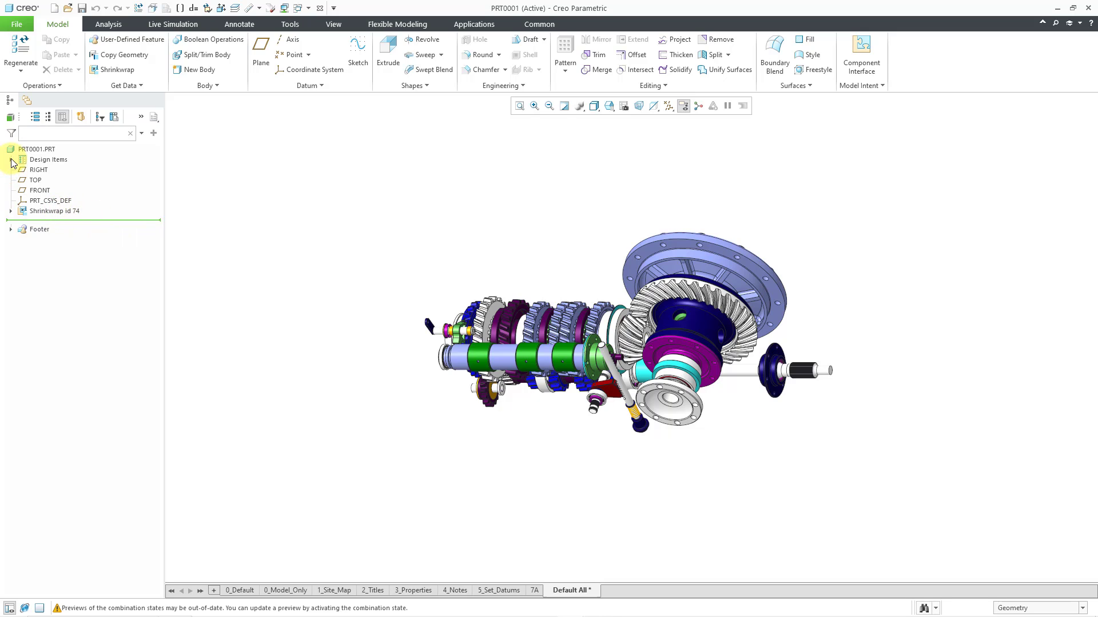
left_click(12, 161)
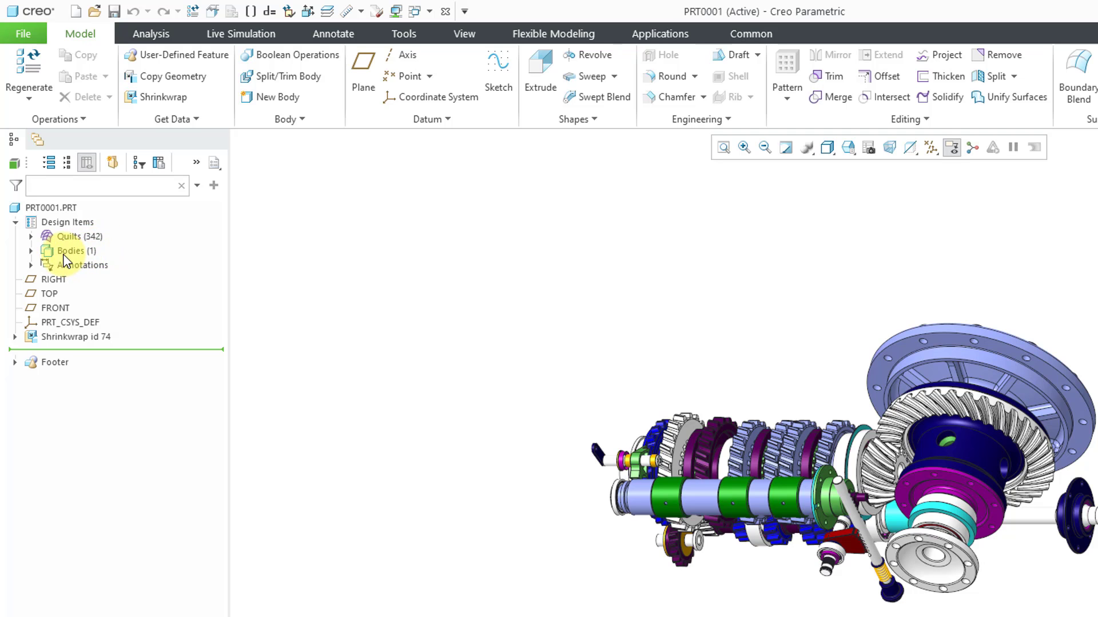
left_click(30, 251)
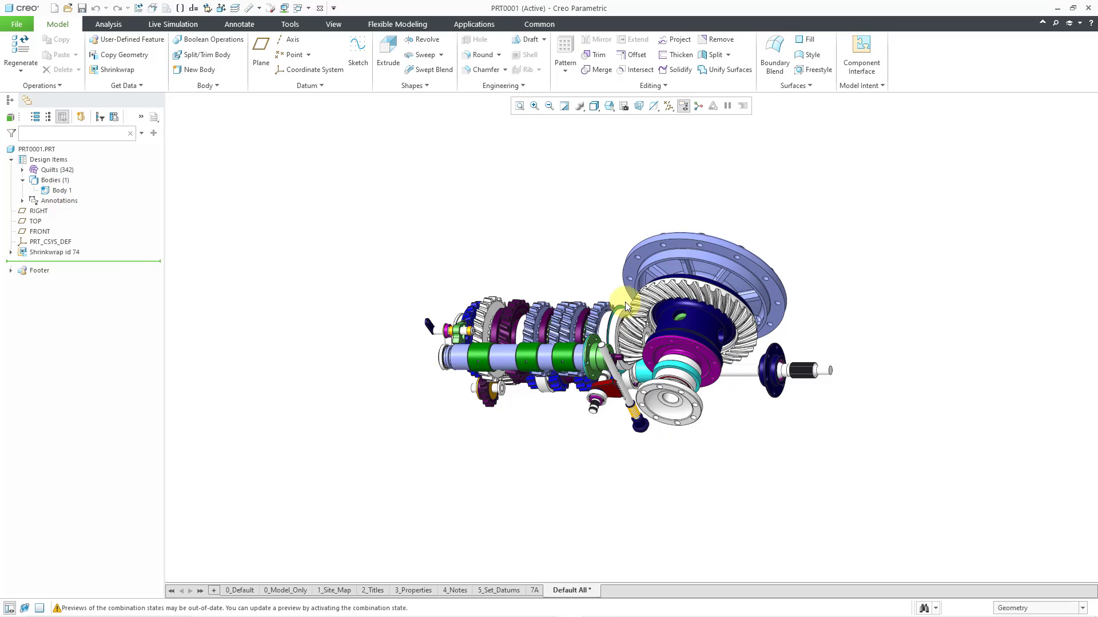
scroll(658, 300, "up", 3)
mouse_move(600, 342)
middle_mouse_down()
mouse_move(592, 299)
mouse_move(632, 293)
middle_mouse_up()
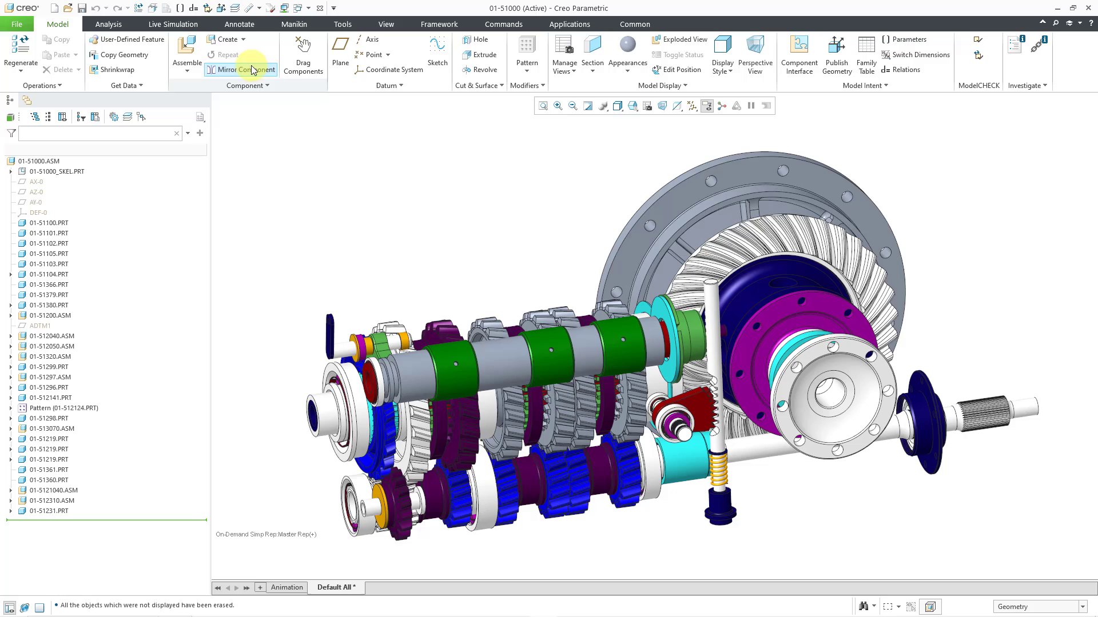
In the assembly without the shrinkwrap part, create solid part PRT0001 from mcae_part_metric_mbd.prt and constrain it at the default location
left_click(230, 41)
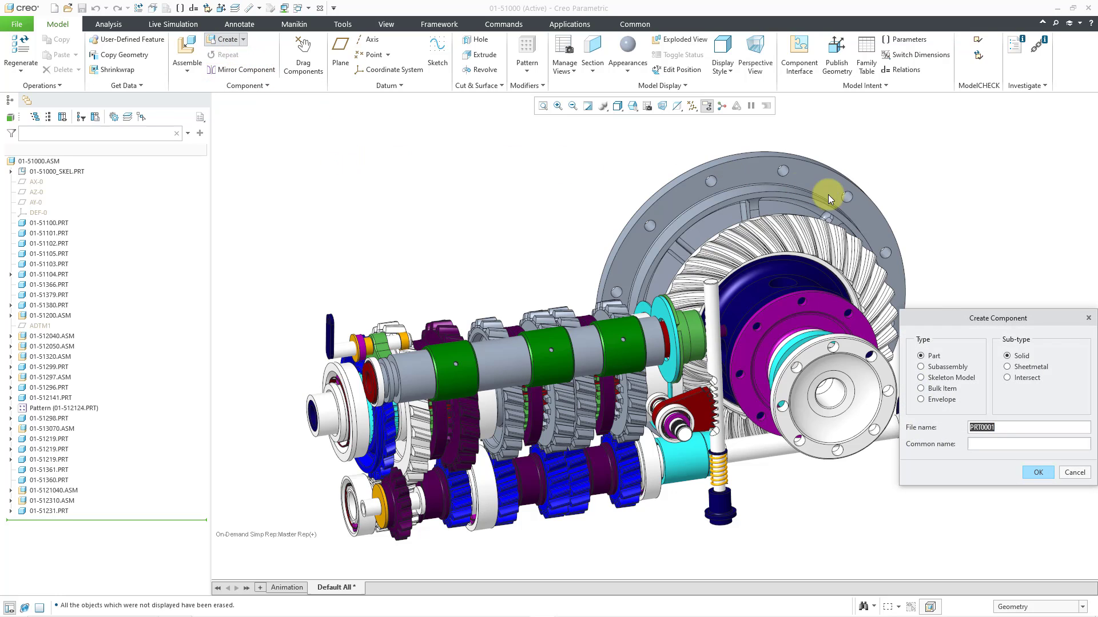
left_click(1035, 470)
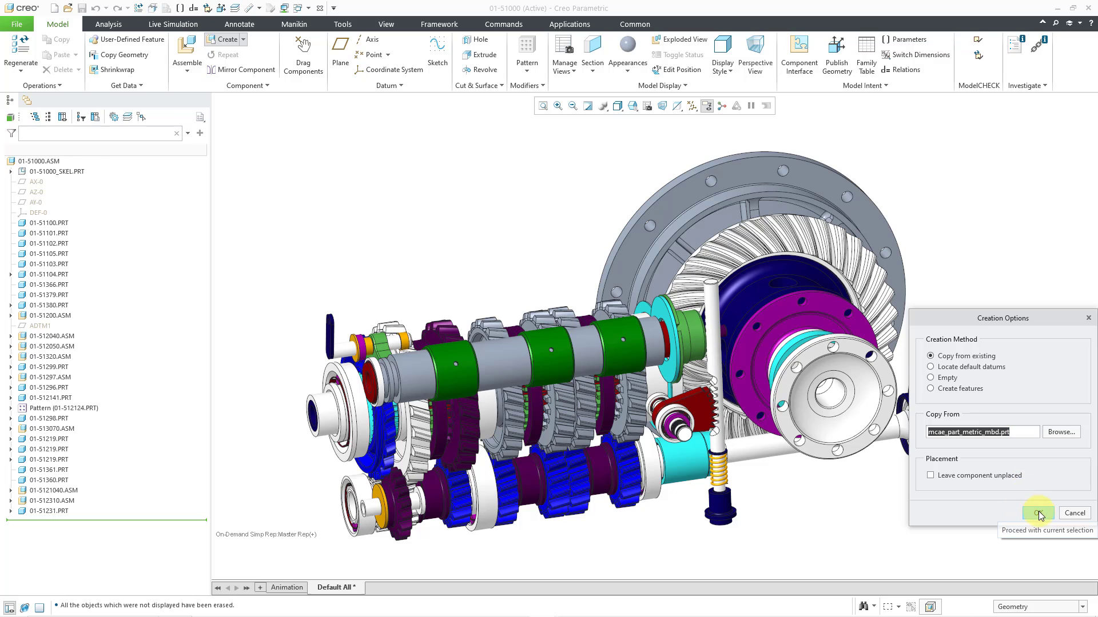
left_click(1040, 513)
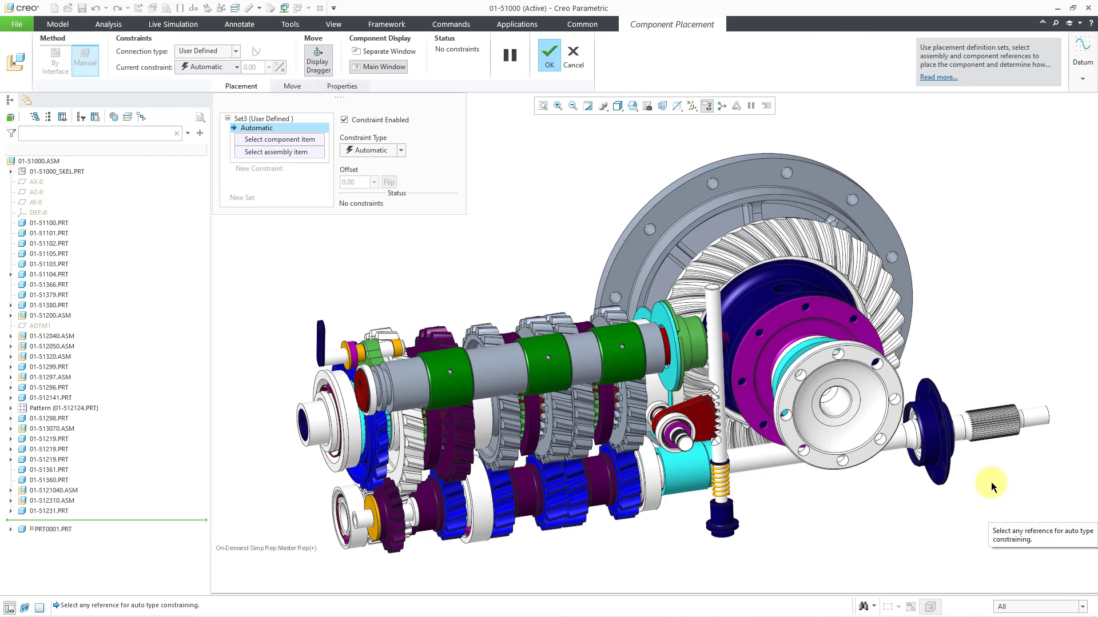
right_click(530, 169)
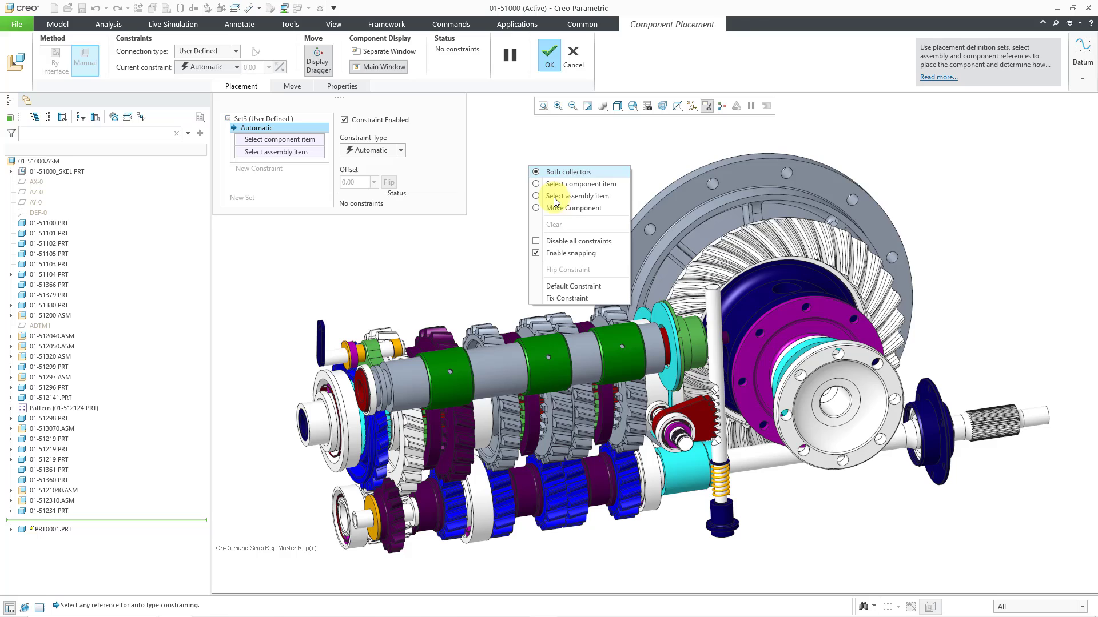
left_click(573, 286)
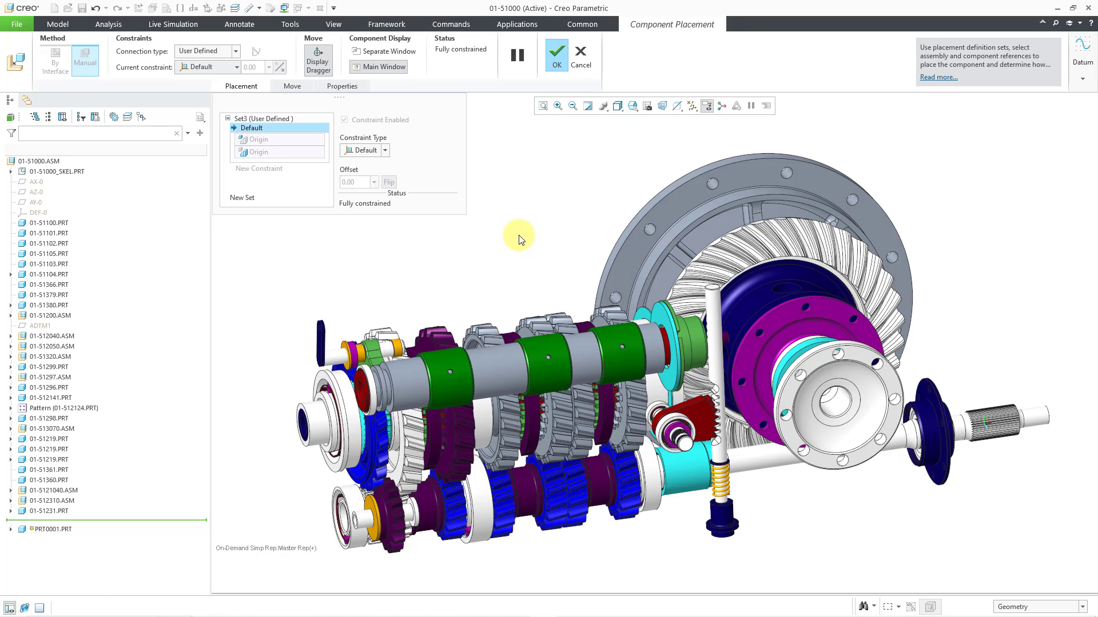
middle_click(519, 239)
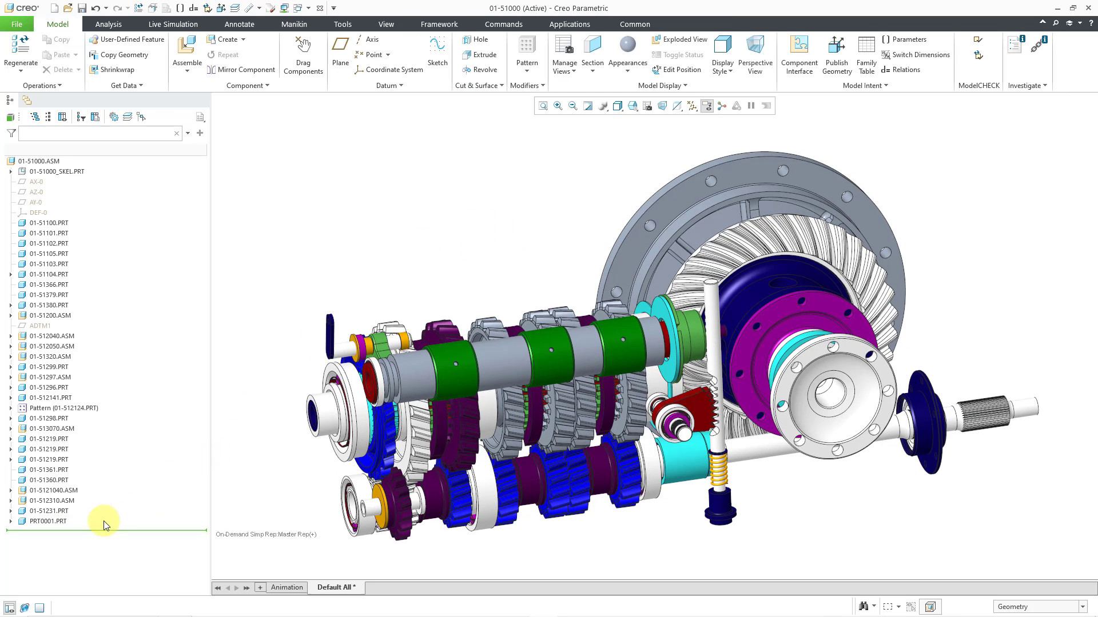
Activate the new PRT0001 and start a shrinkwrap that autocollects all solid geometry, without excluding internal components
left_click(63, 522)
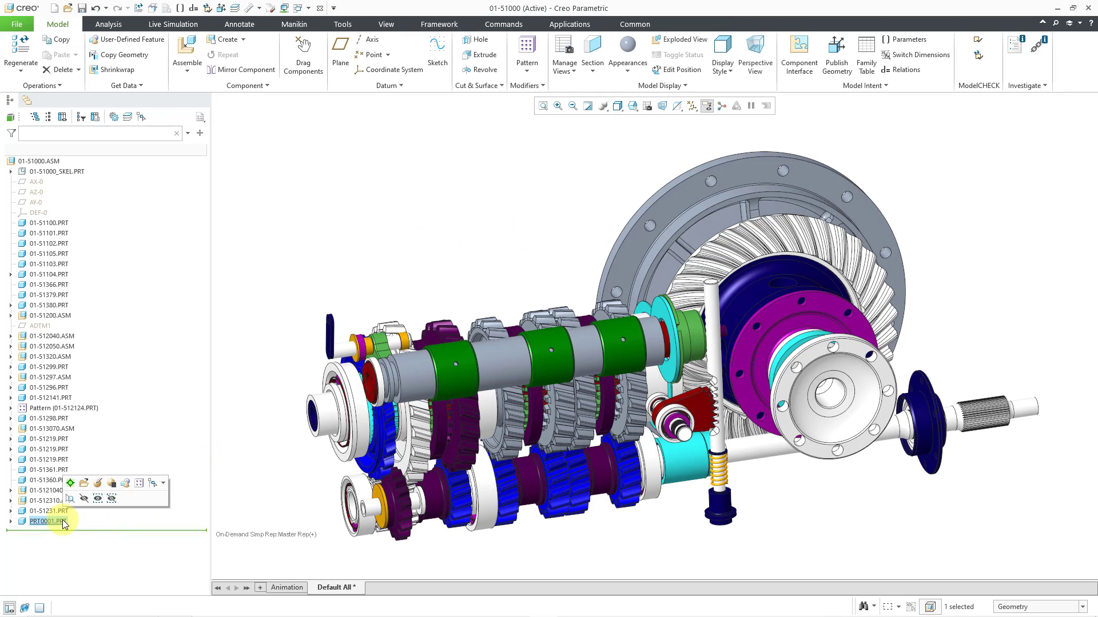
left_click(71, 484)
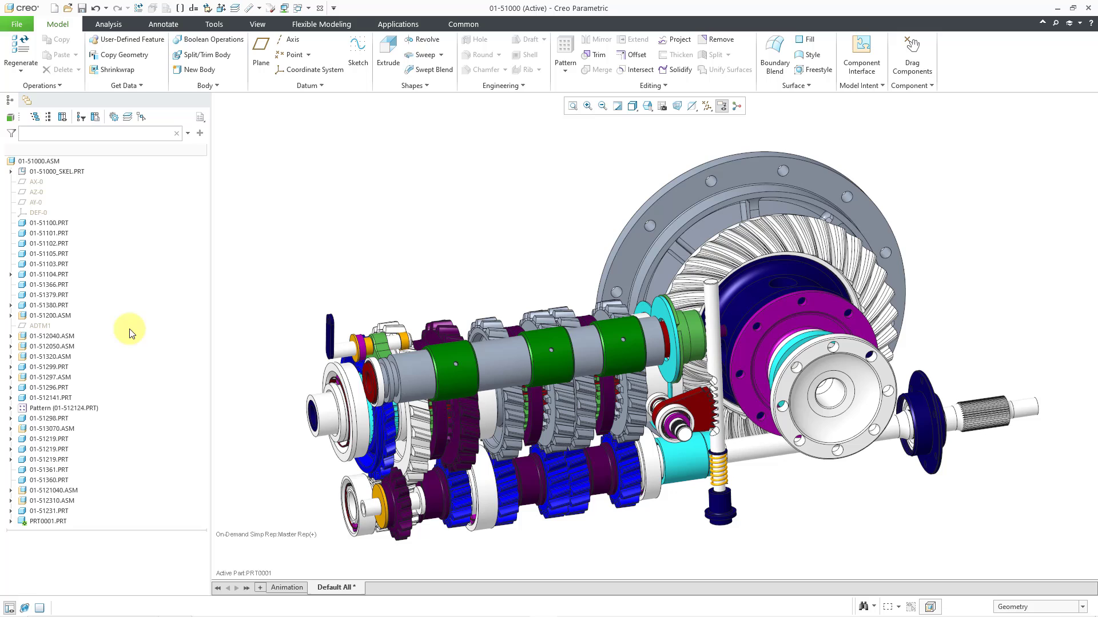
left_click(116, 71)
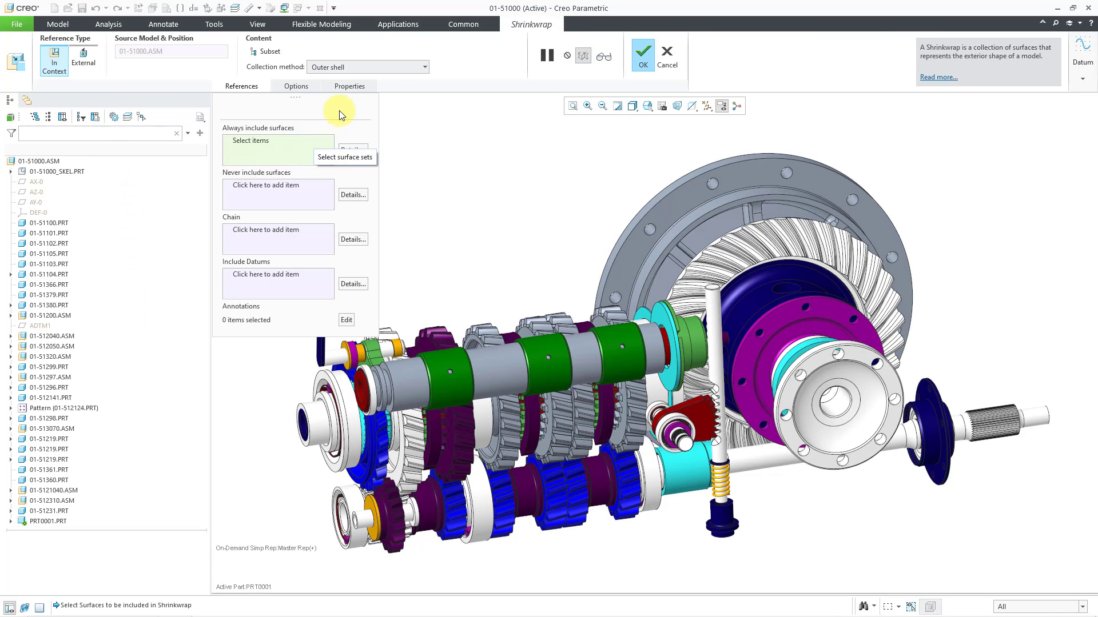
left_click(424, 67)
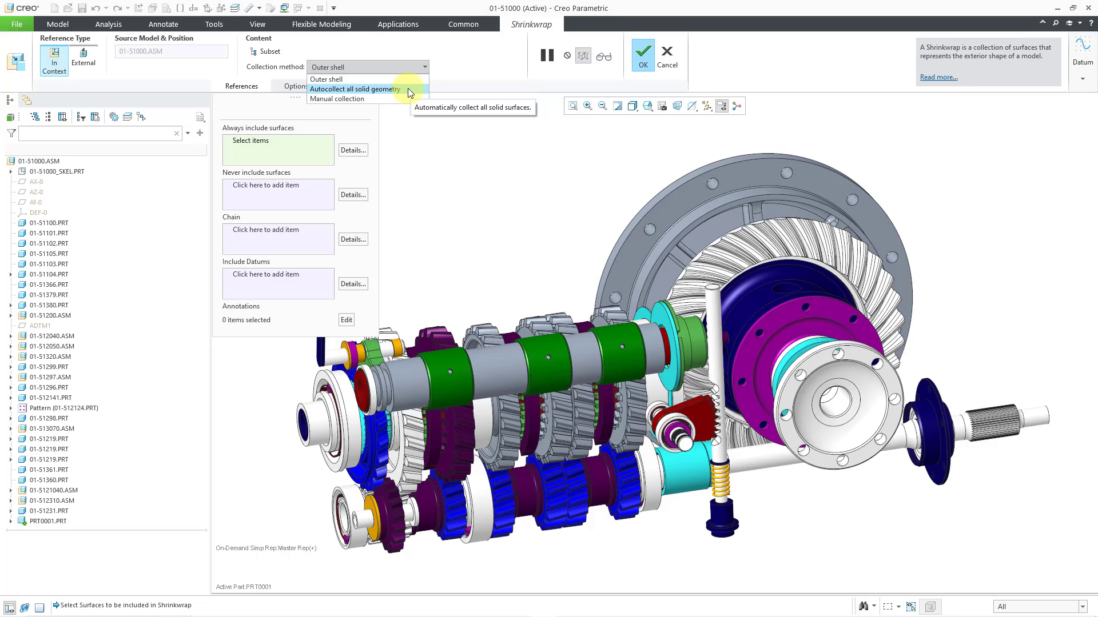
left_click(407, 88)
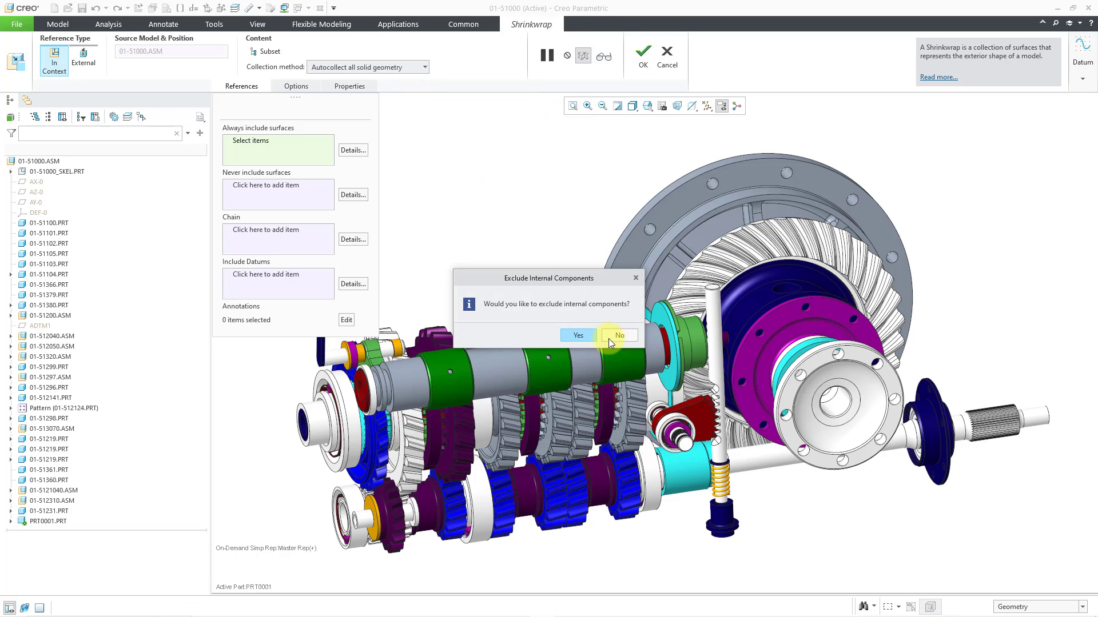
left_click(621, 336)
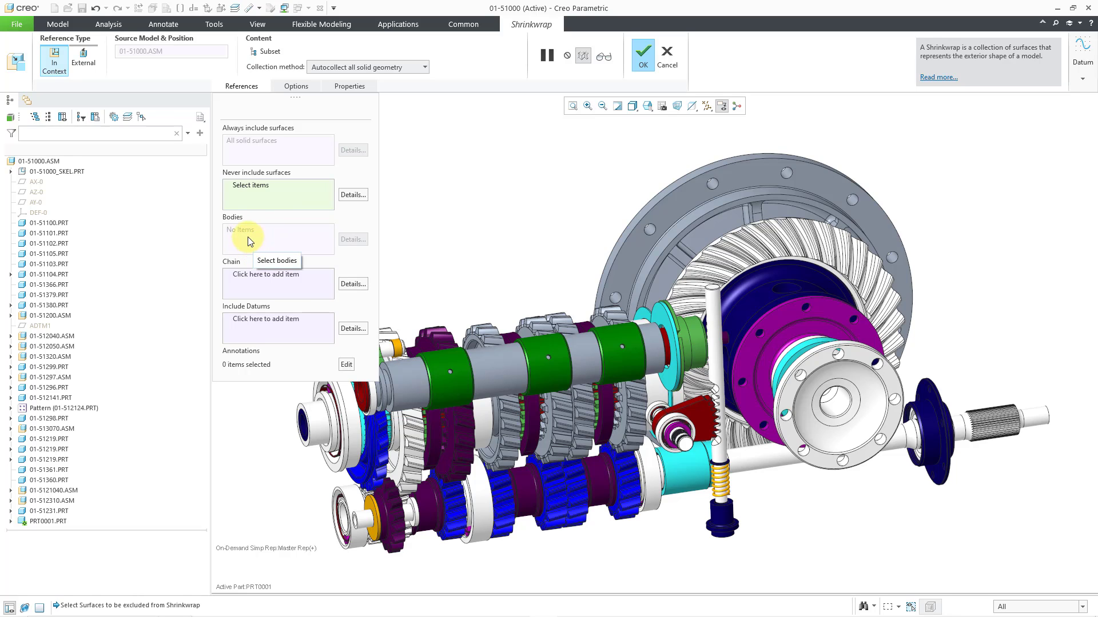
Complete the shrinkwrap with bodies as the resulting geometry, kept as separate objects, and automatic update
left_click(306, 88)
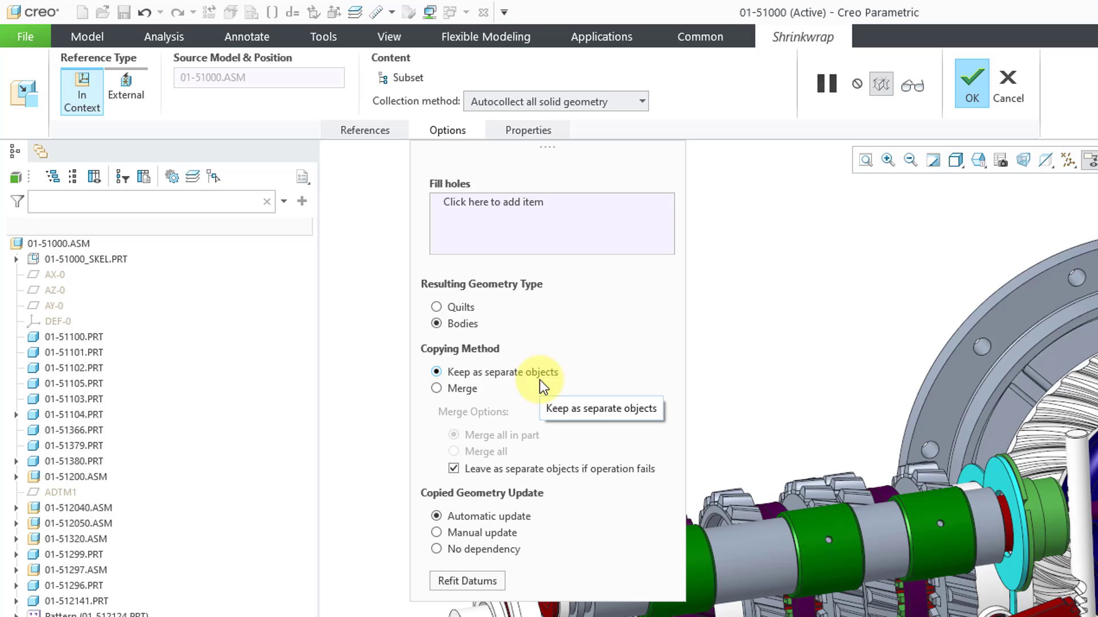
left_click(437, 390)
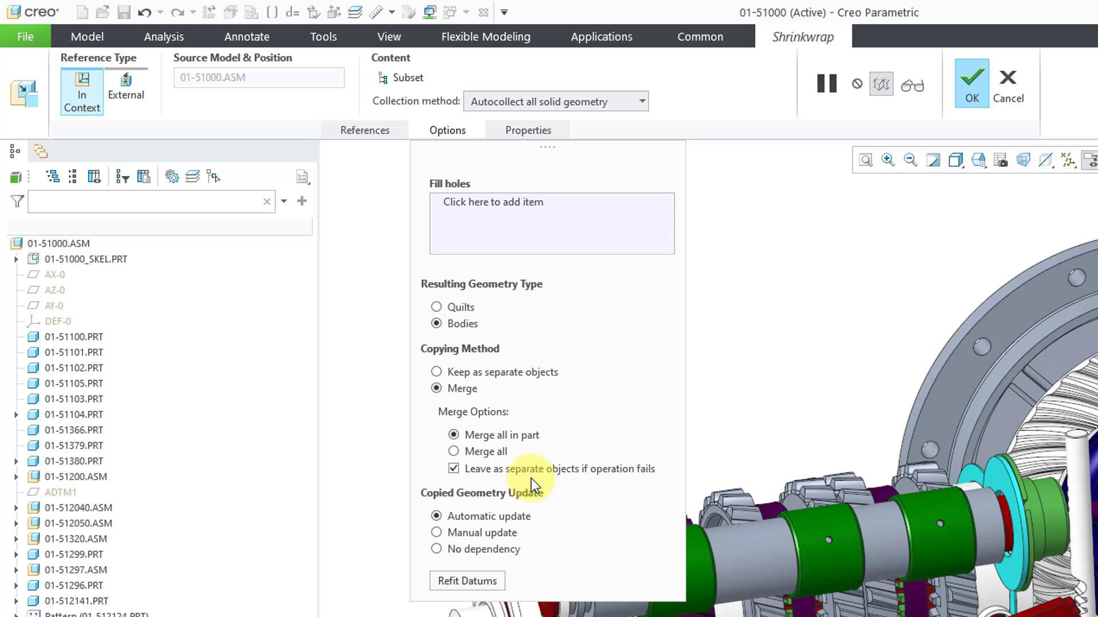
left_click(437, 372)
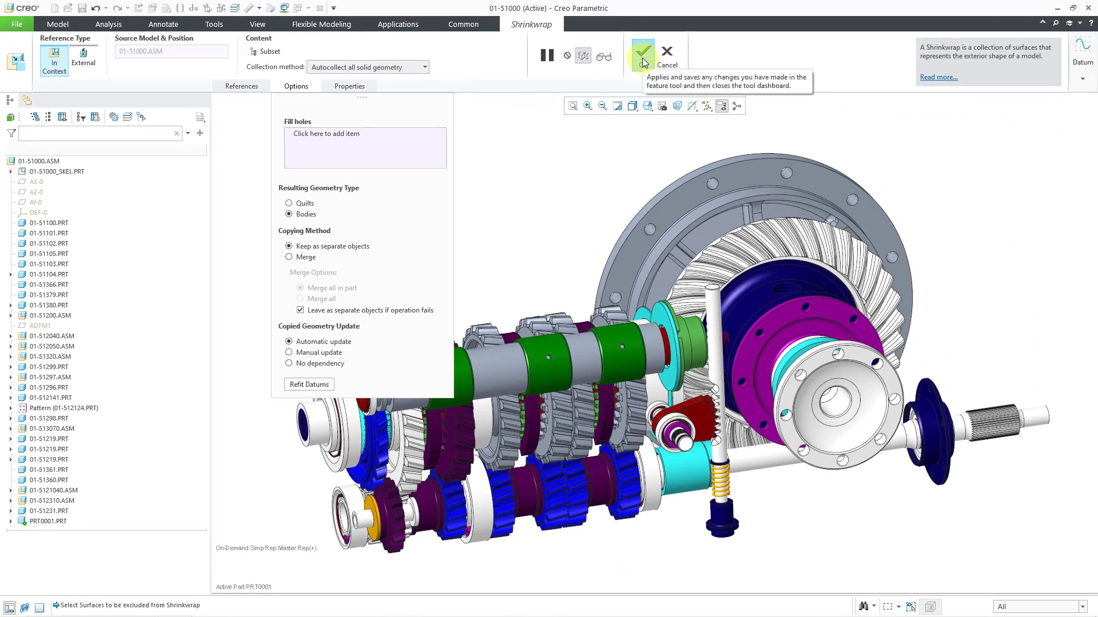
left_click(742, 271)
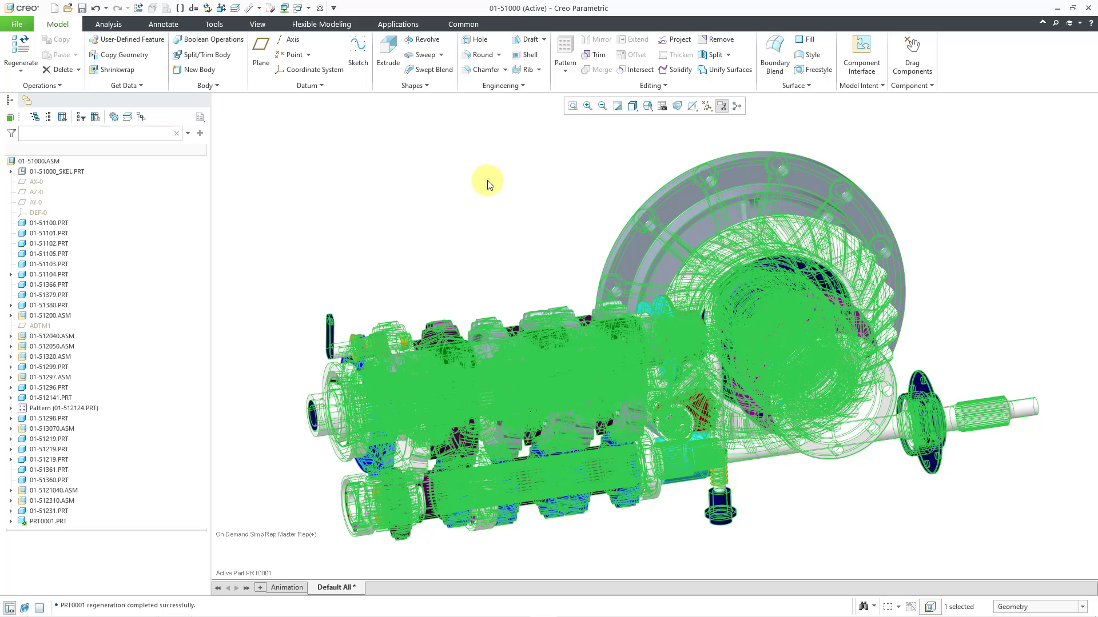
Clear the selection and open the shrinkwrap part PRT0001 in its own window, showing the gearbox geometry up close
left_click(485, 184)
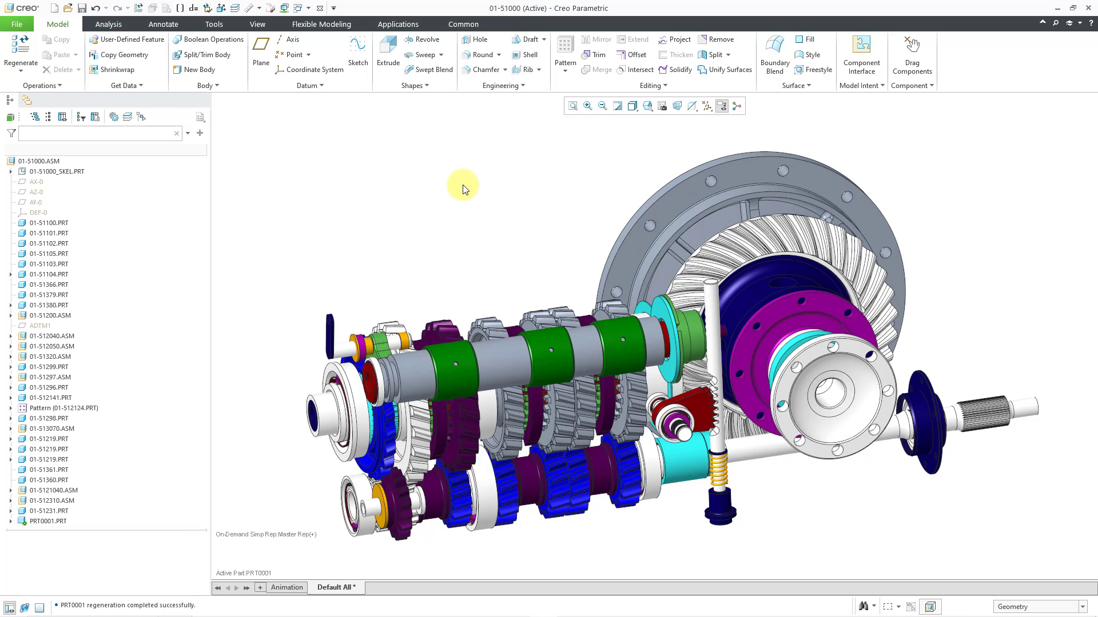
left_click(51, 521)
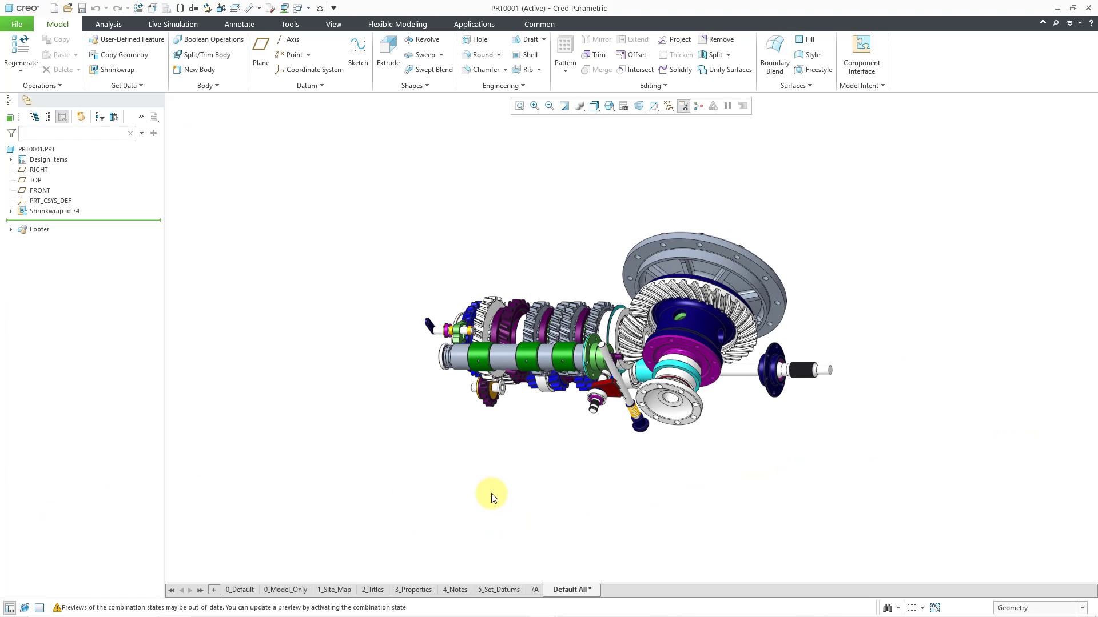
middle_click_drag(520, 406, 552, 389)
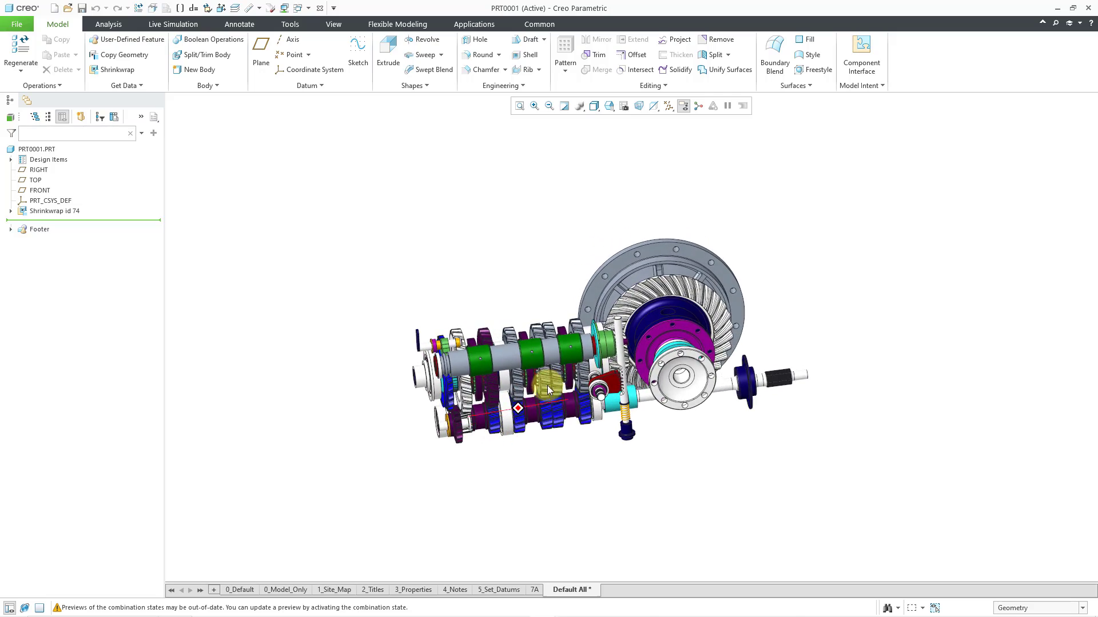
scroll(491, 215, "down", 5)
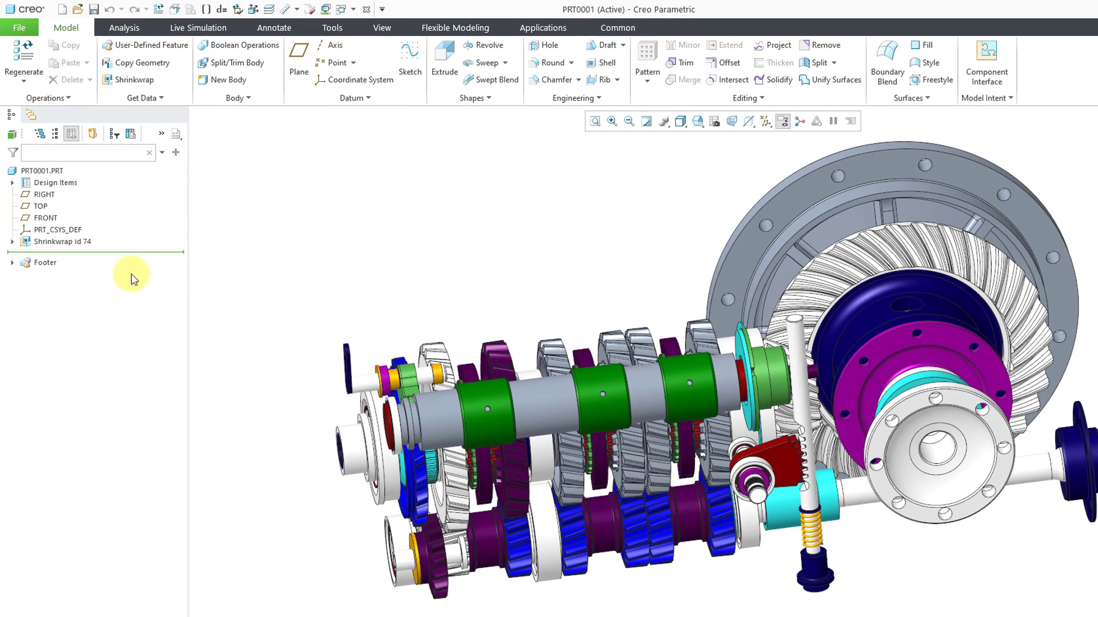
Expand the bodies among PRT0001's design items and look through the whole list down to the last body
left_click(13, 183)
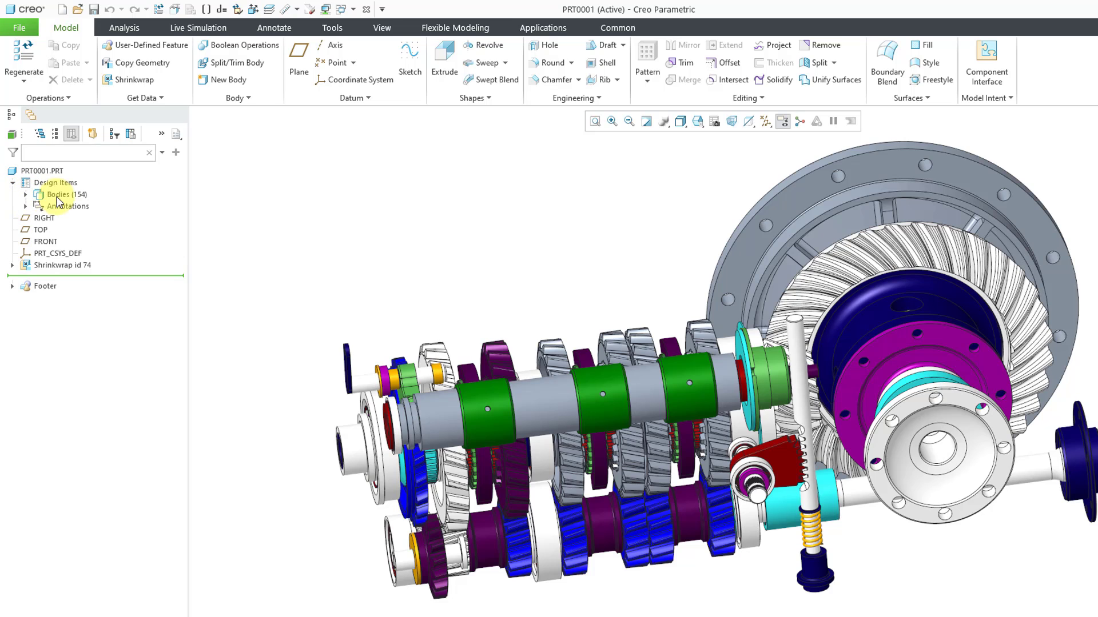
left_click(26, 195)
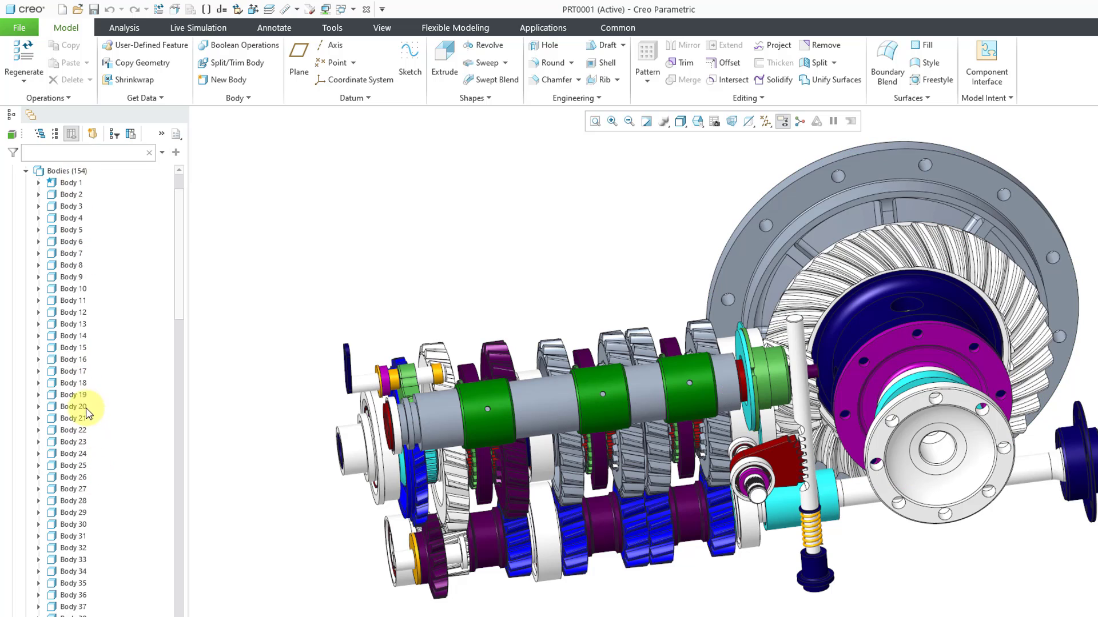
scroll(86, 412, "down", 15)
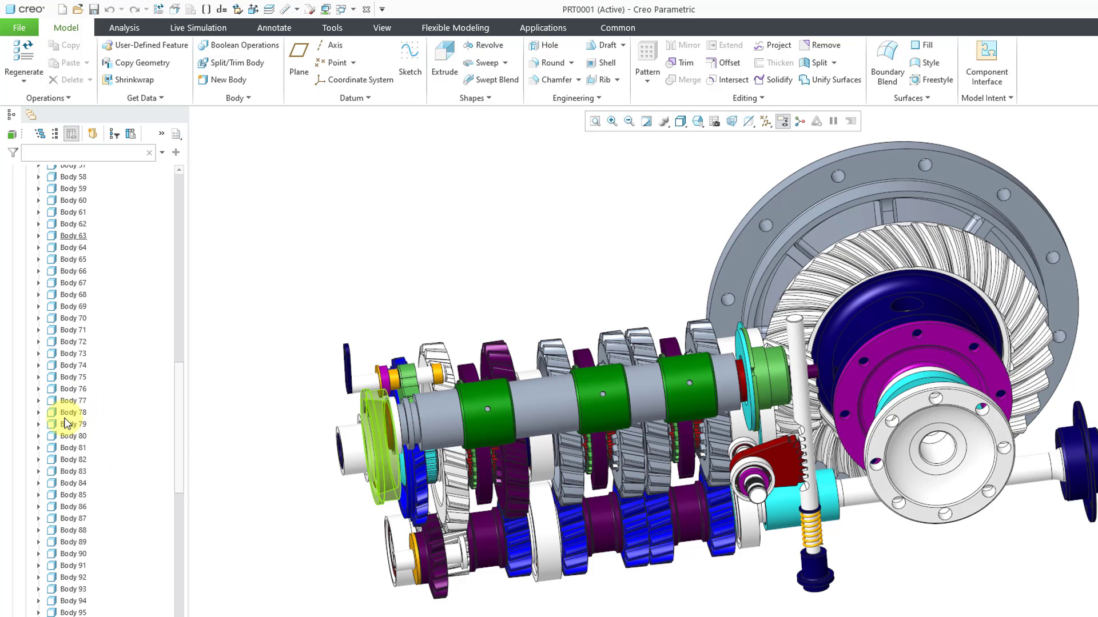
scroll(64, 418, "down", 18)
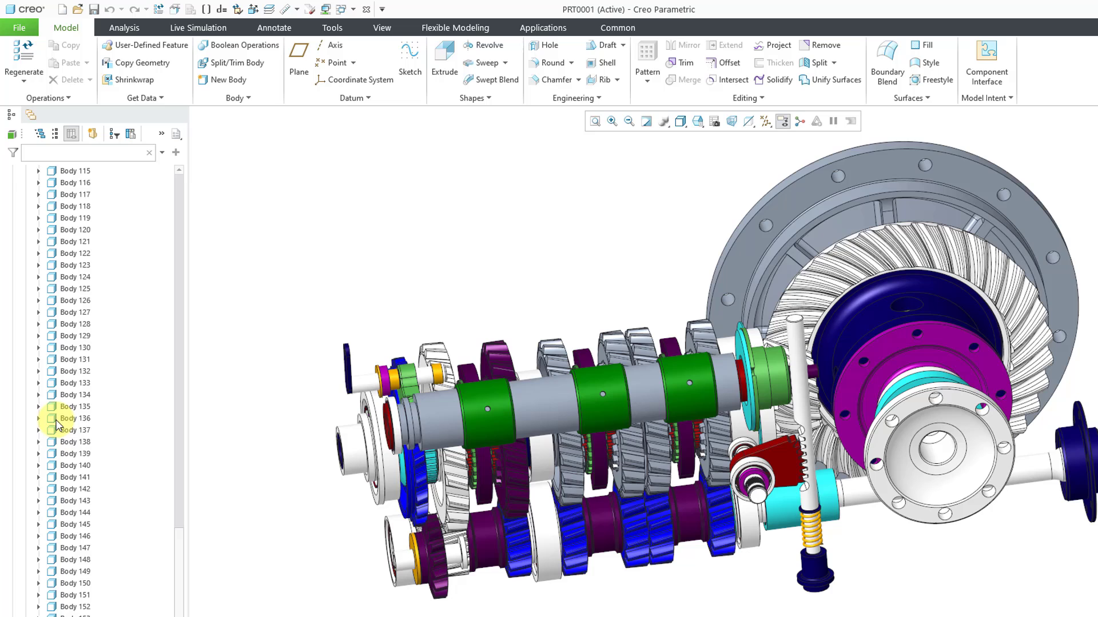
scroll(57, 425, "down", 2)
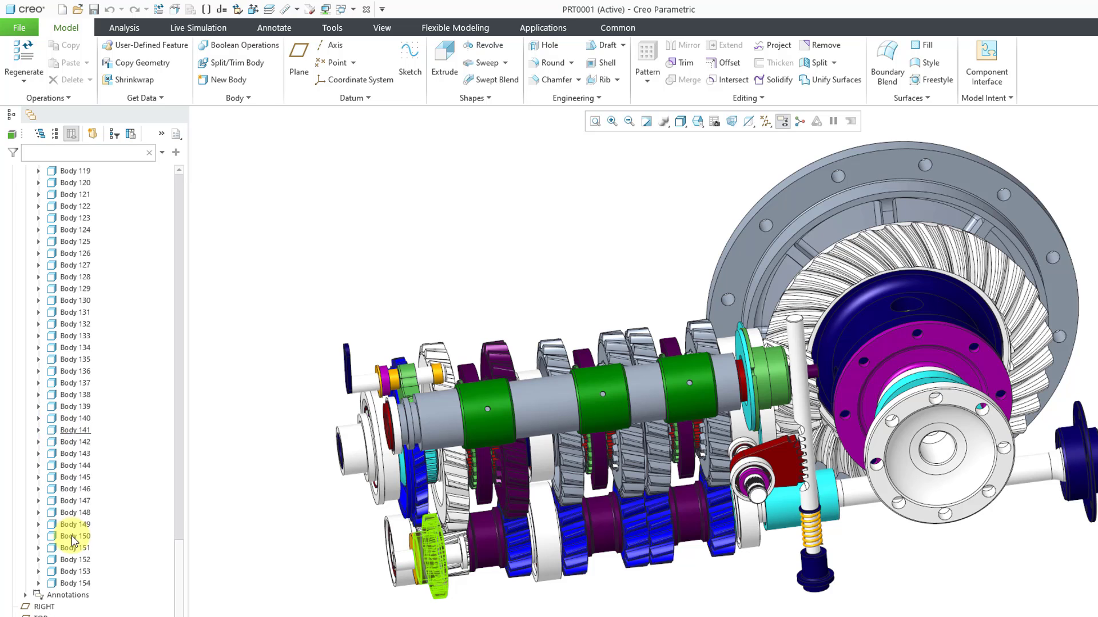
Examine which feature Body 150 contains, close its entry and return to the start of the bodies list
left_click(38, 537)
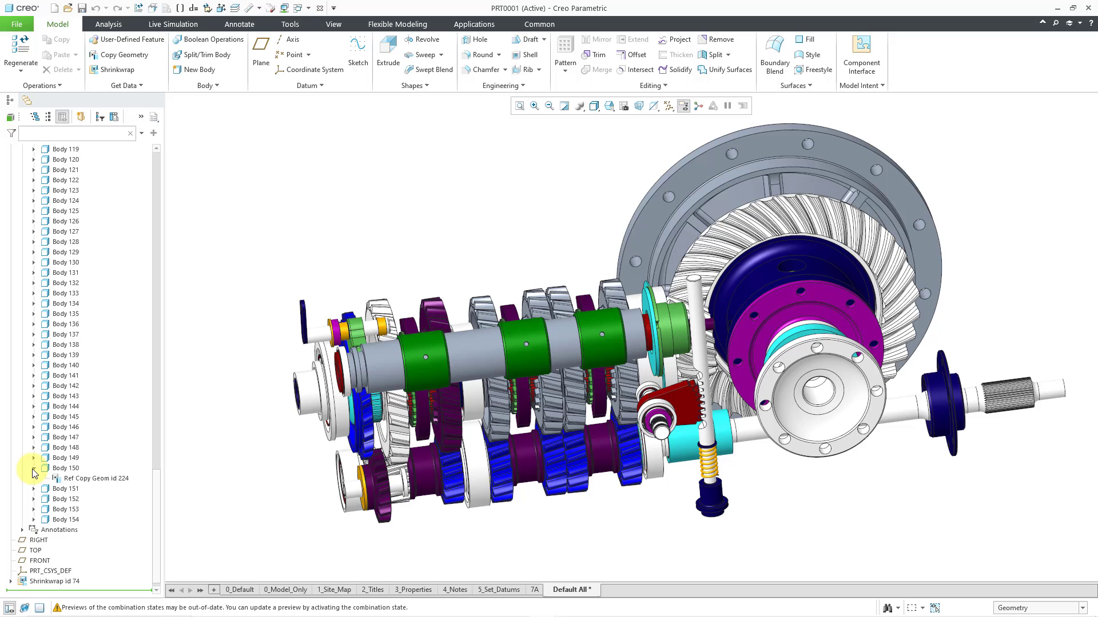
left_click(38, 536)
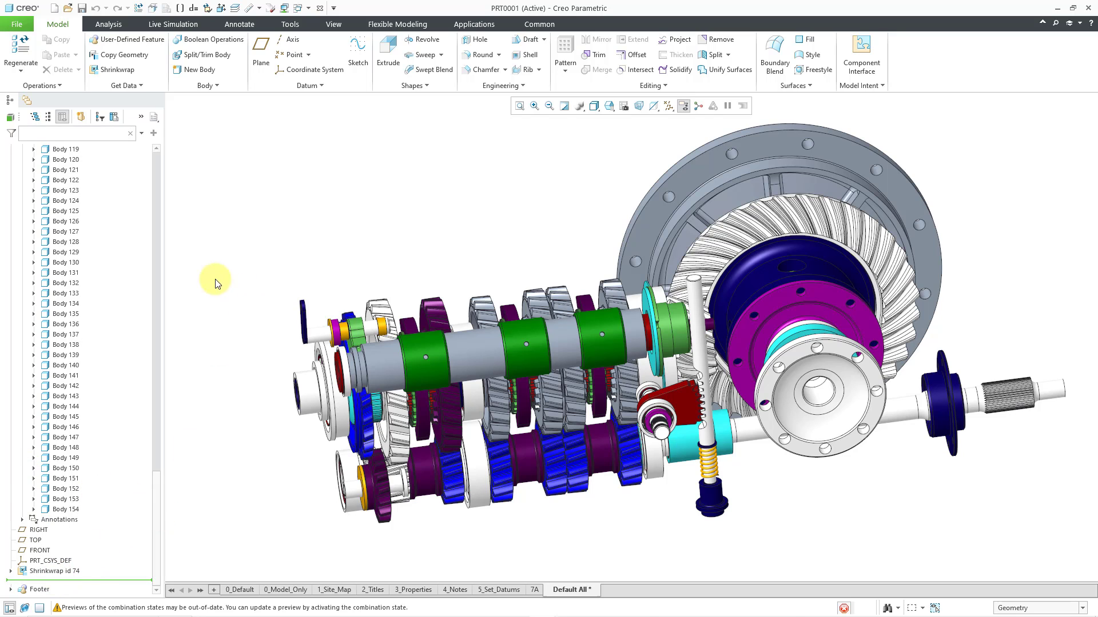
left_click_drag(152, 479, 162, 152)
left_click(23, 170)
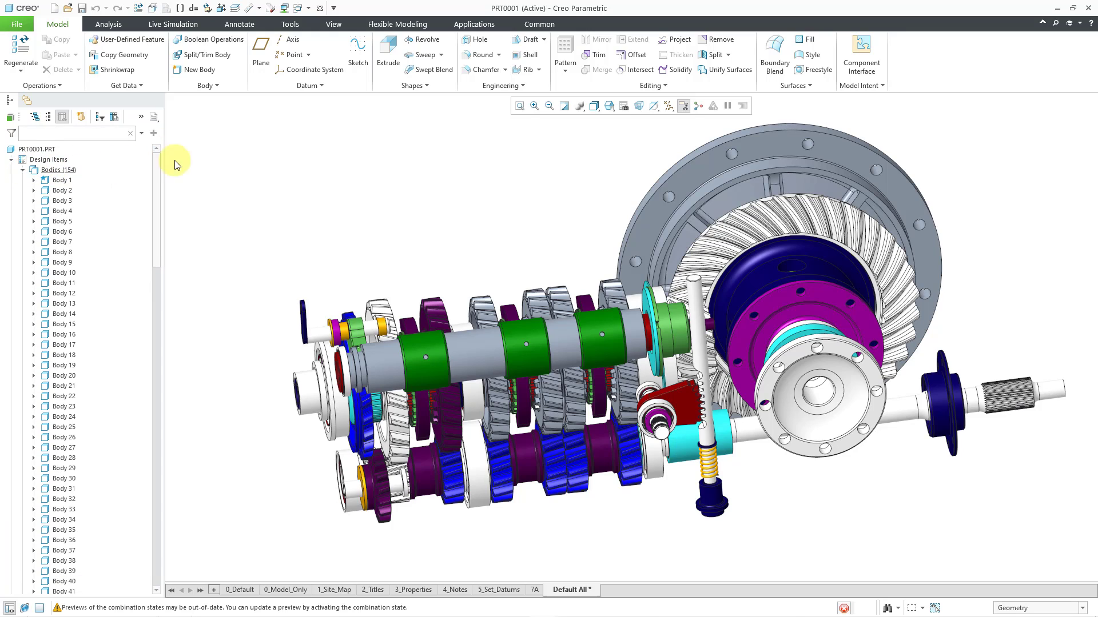